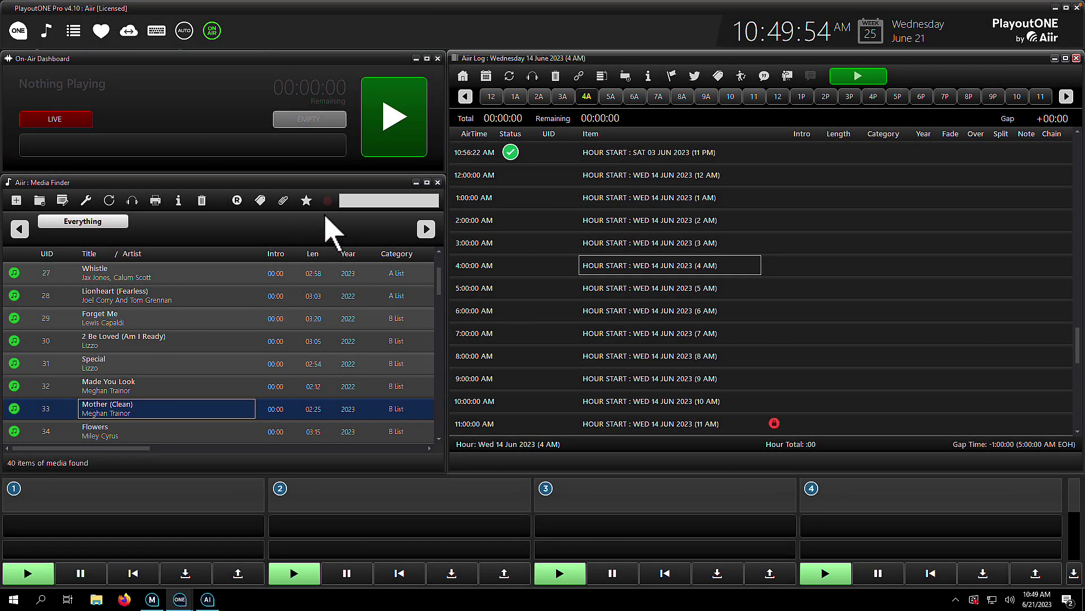
Step: Search the Media Finder for Lizzo, then replace it with Tom to narrow to Lionheart (Fearless)
left_click(347, 201)
type("Lizzo")
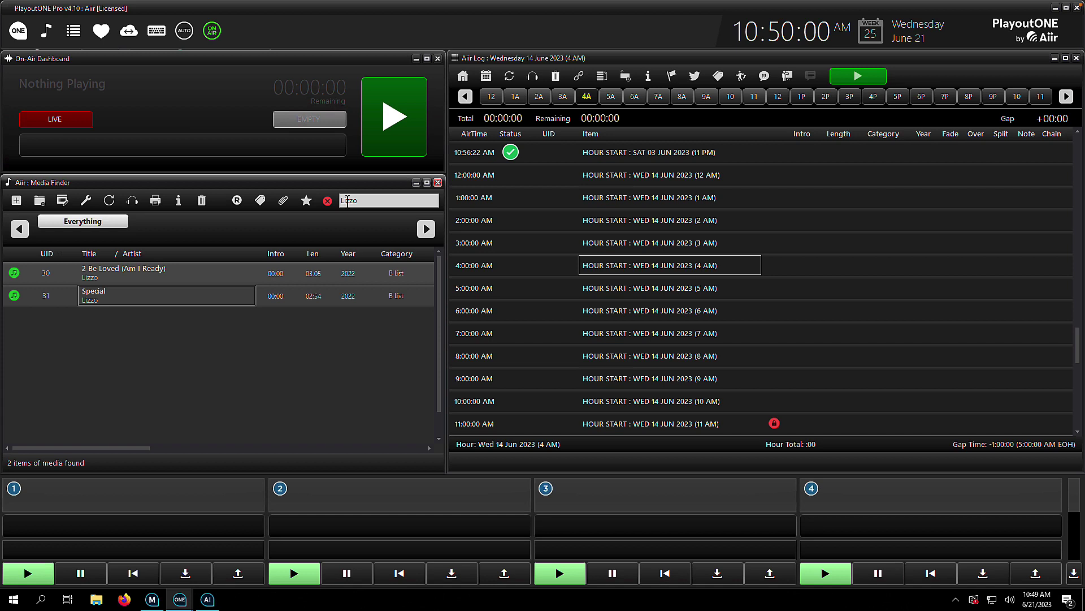
key("BackSpace")
key("BackSpace")
key("BackSpace")
key("BackSpace")
key("BackSpace")
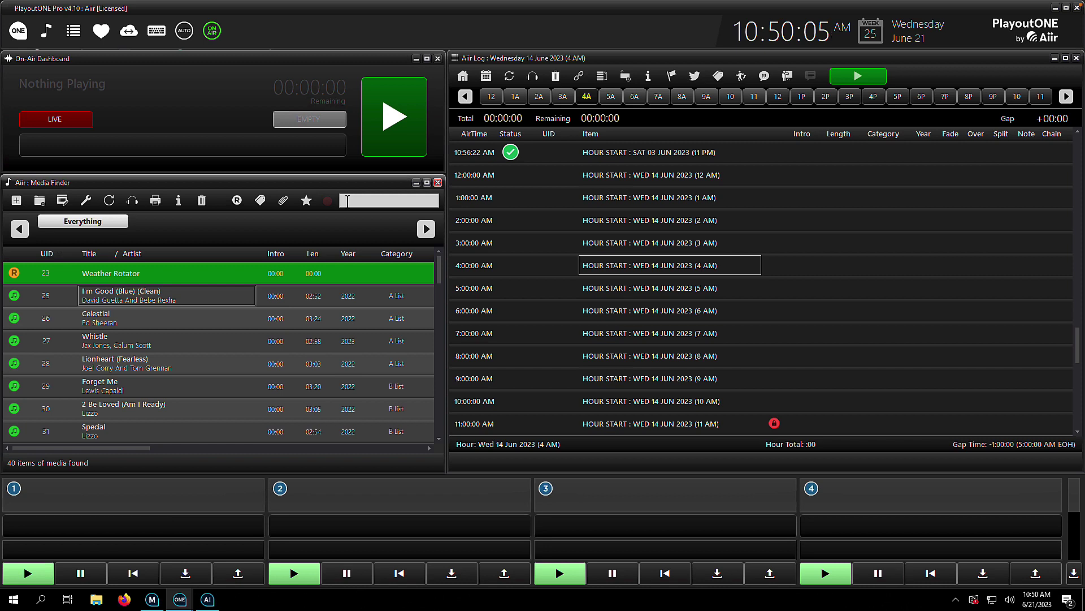
type("Tom")
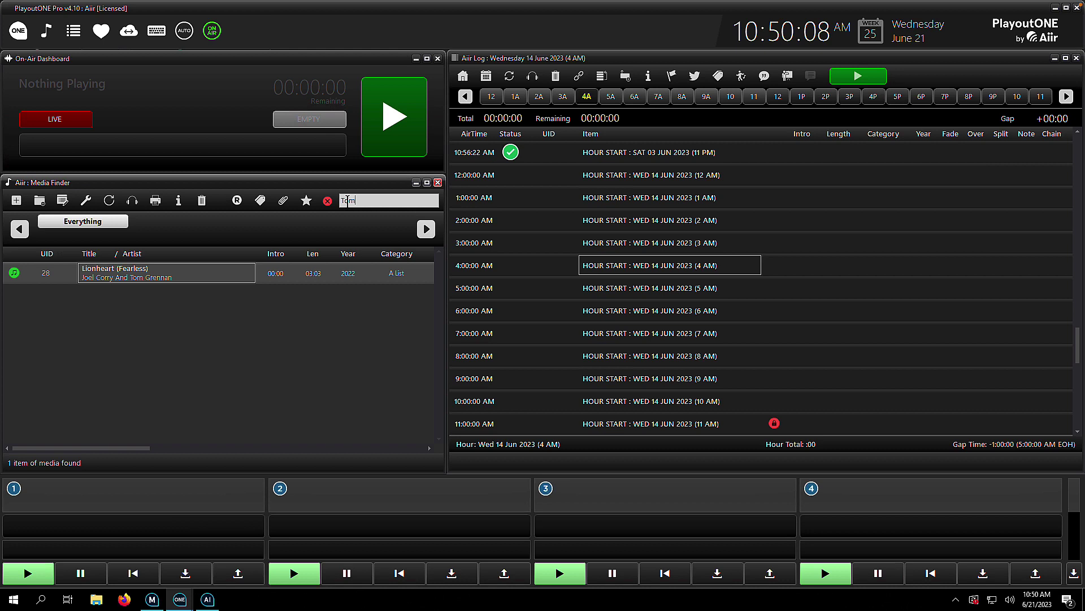
Step: Search for Love, then 2022, then clear the search so all 40 items list
key("BackSpace")
key("BackSpace")
key("BackSpace")
type("Love")
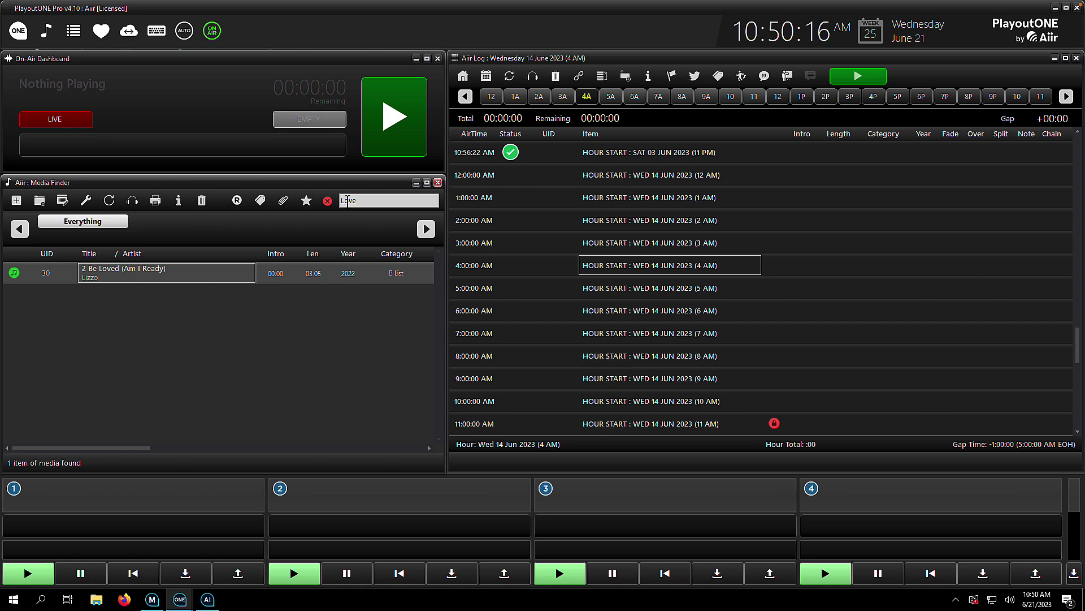
key("BackSpace")
key("BackSpace")
key("BackSpace")
key("BackSpace")
type("2")
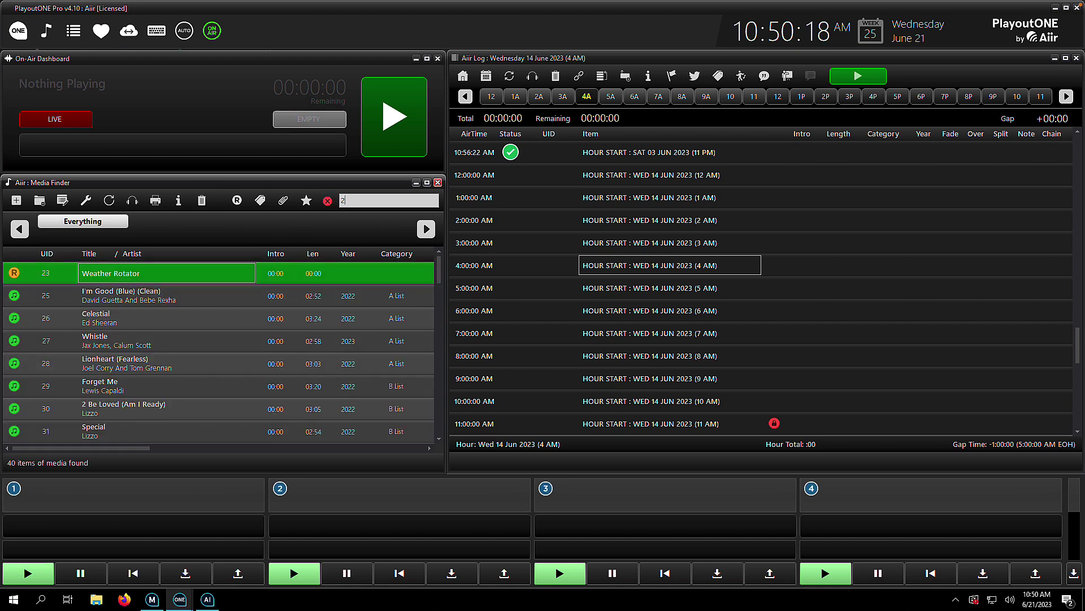
type("022")
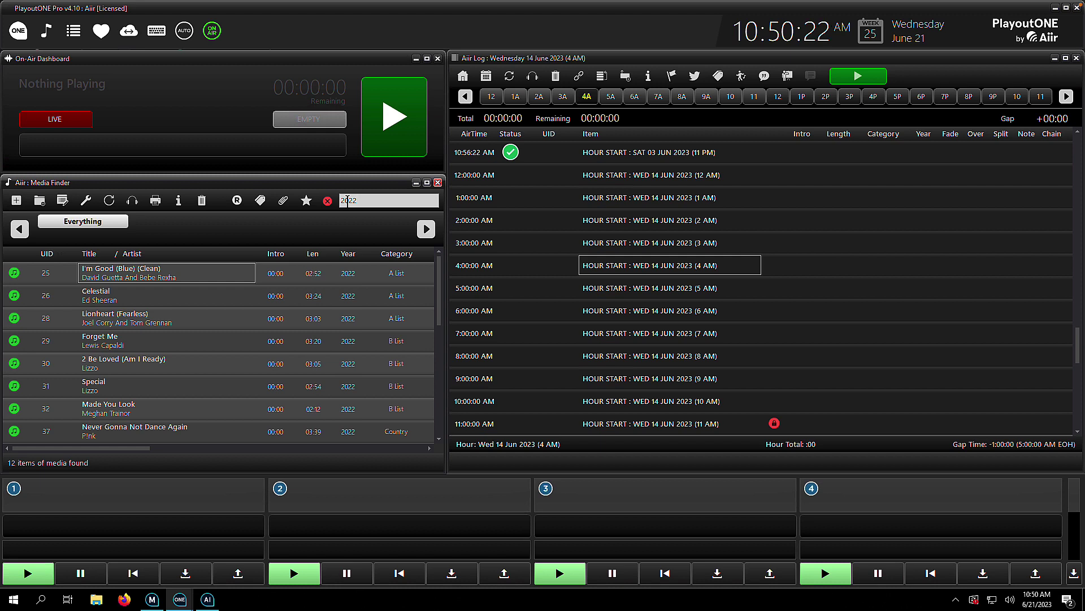
key("BackSpace")
key("BackSpace")
key("BackSpace")
key("BackSpace")
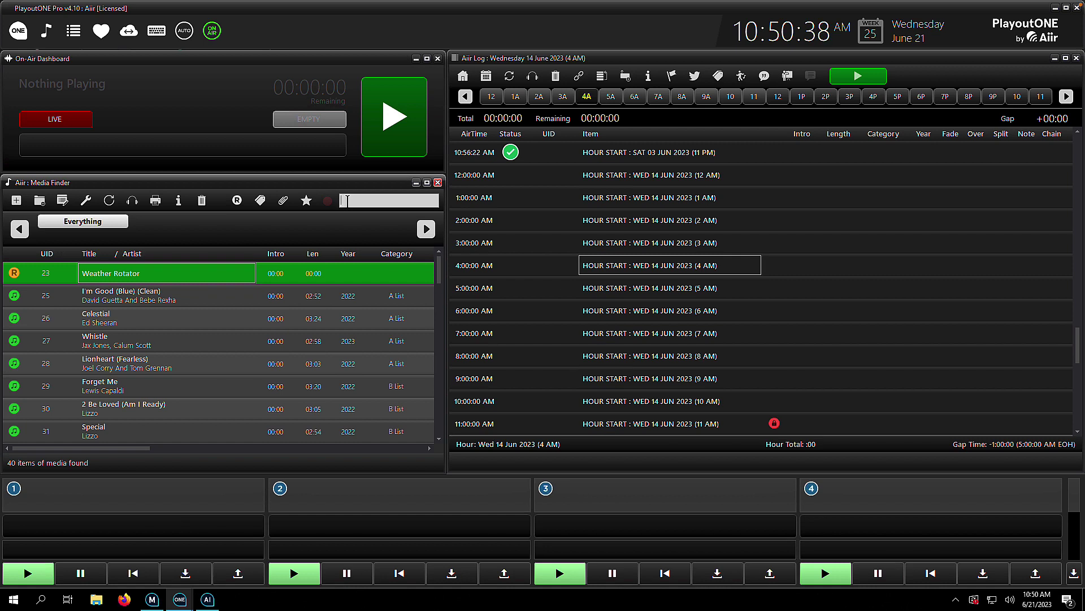
left_click(238, 201)
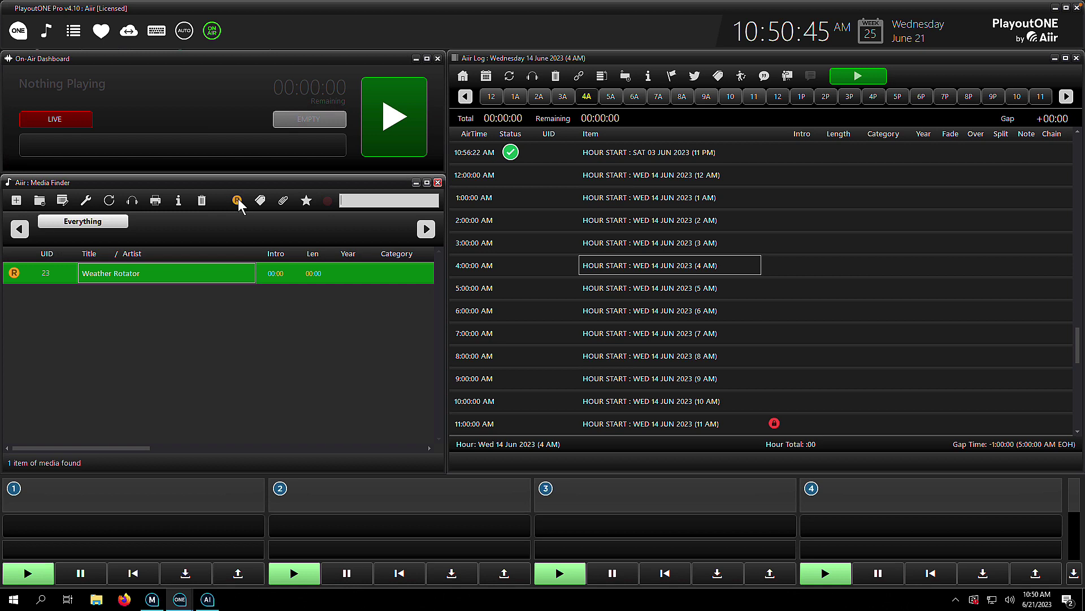
left_click(238, 200)
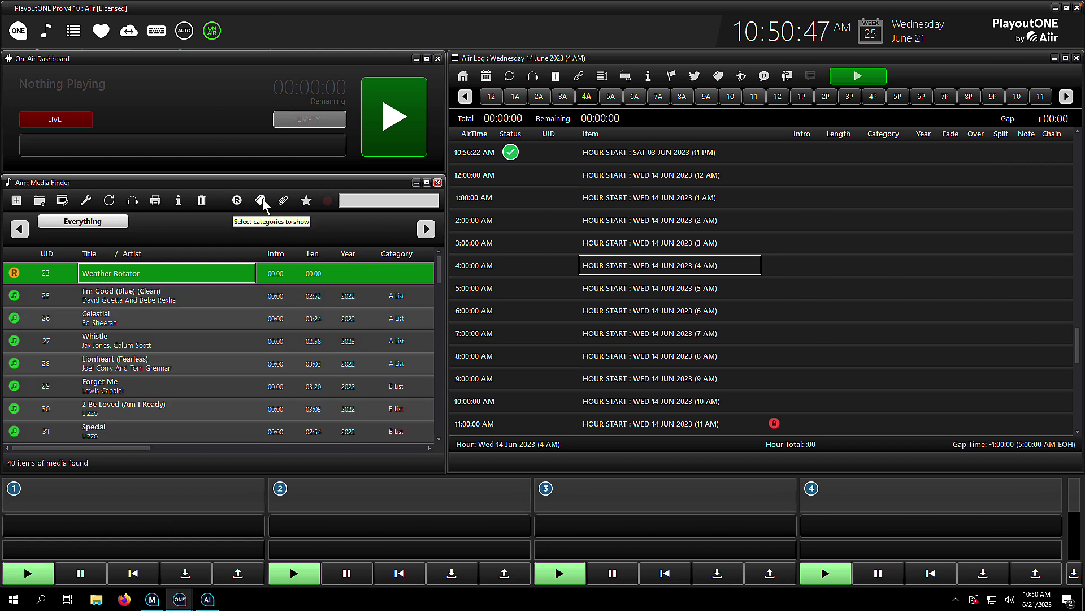
left_click(261, 201)
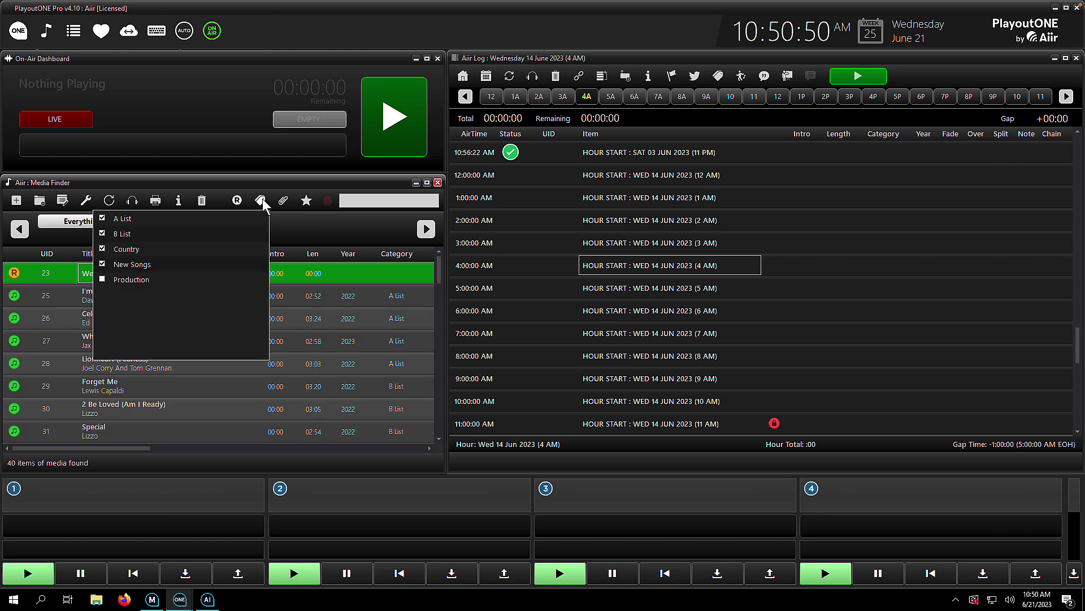
right_click(202, 233)
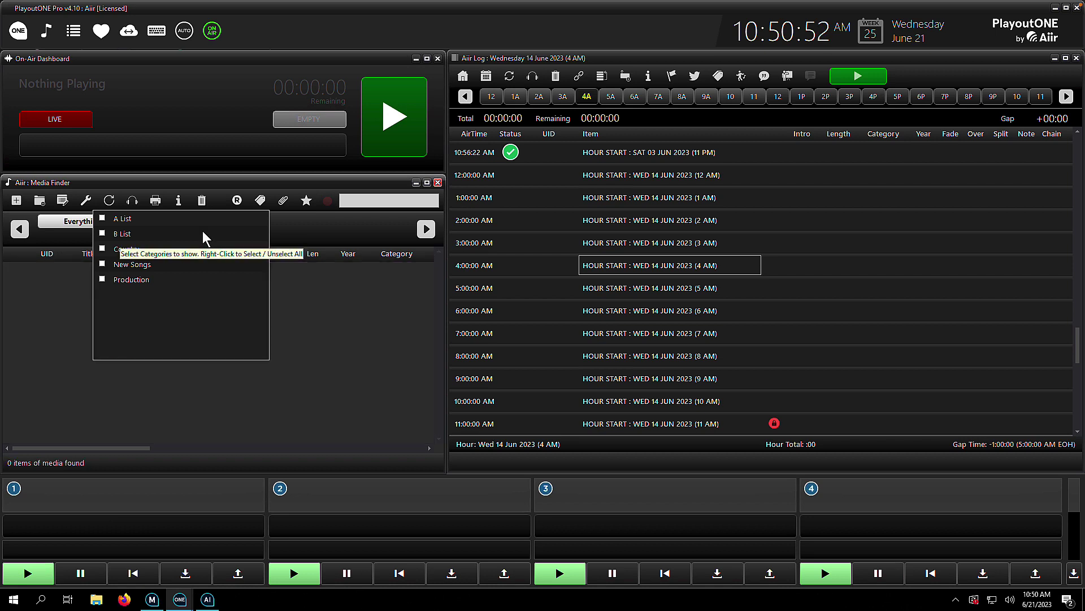
left_click(103, 233)
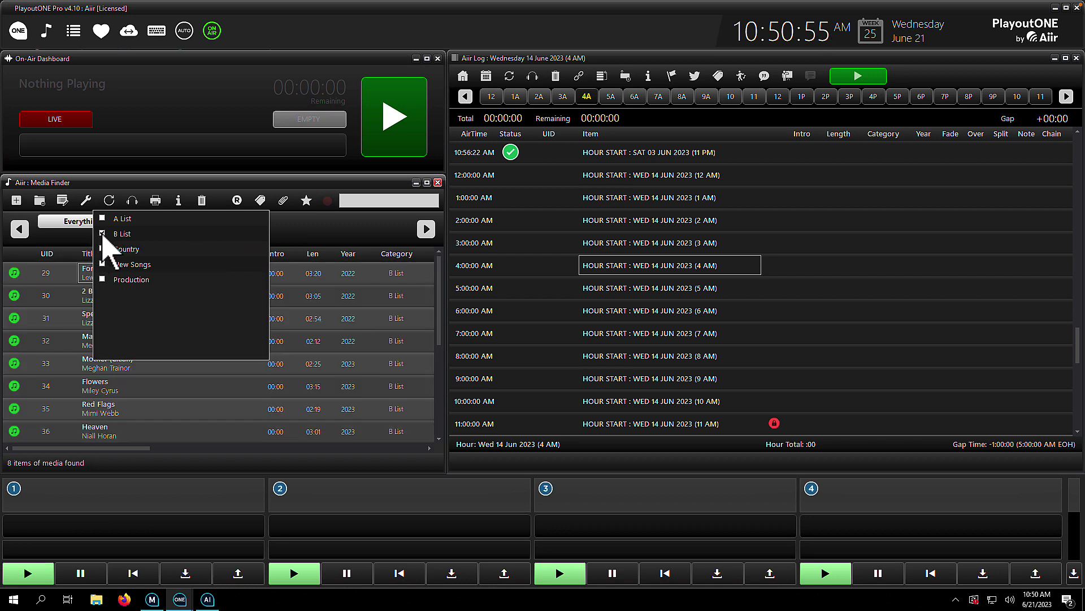
left_click(356, 300)
scroll(356, 301, "down", 3)
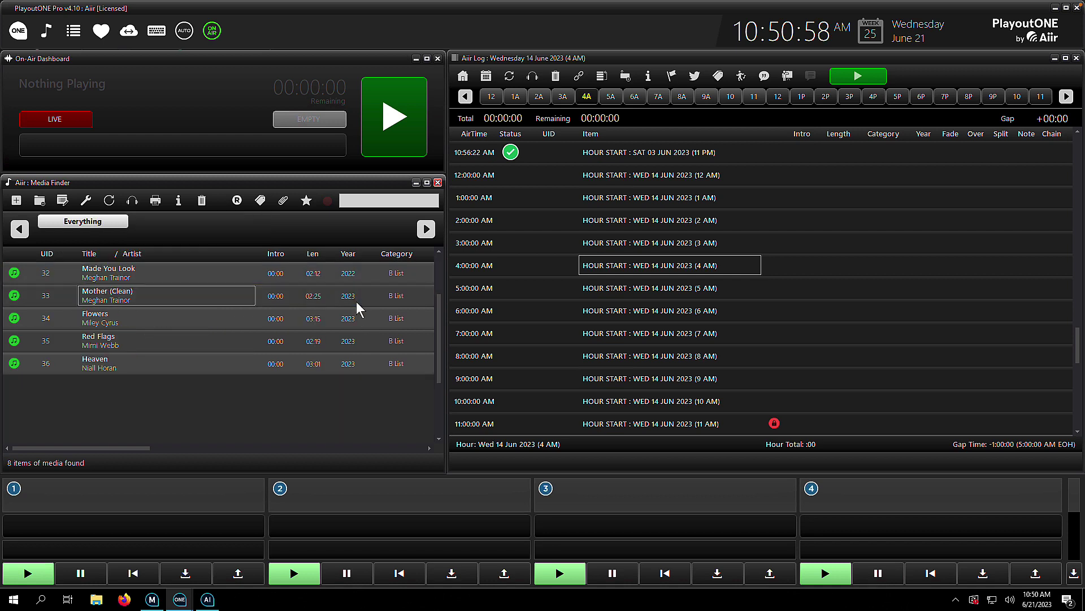
scroll(356, 301, "up", 3)
left_click(356, 301)
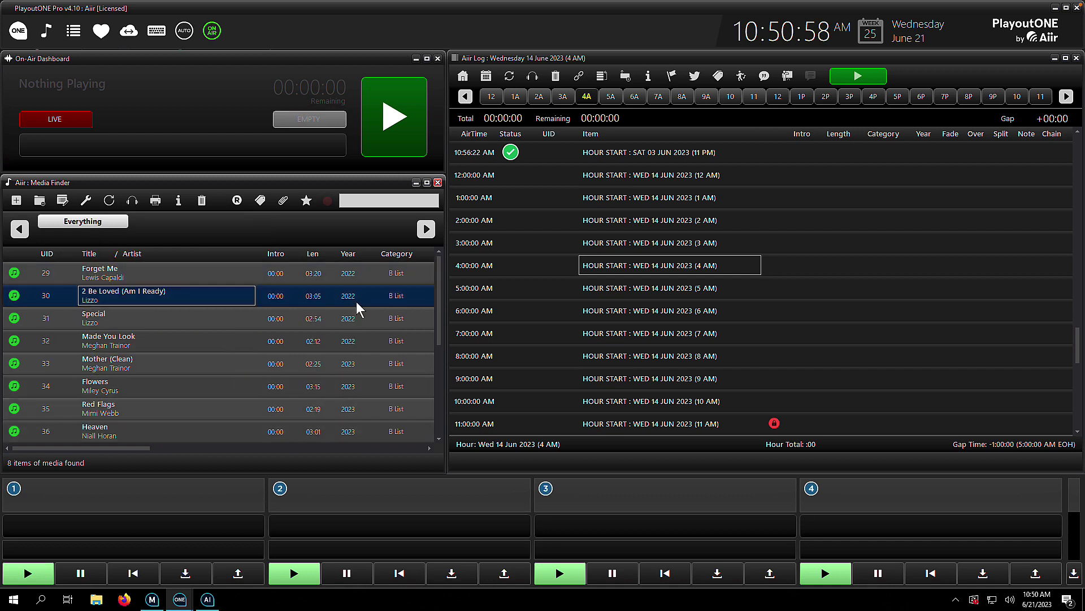
left_click(261, 202)
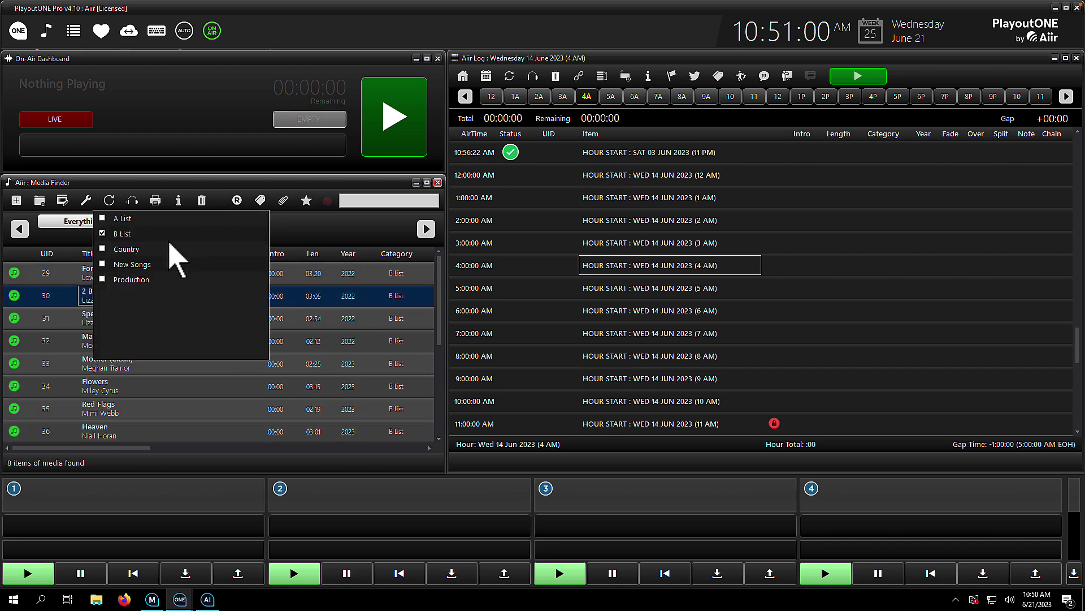
left_click(104, 219)
left_click(310, 308)
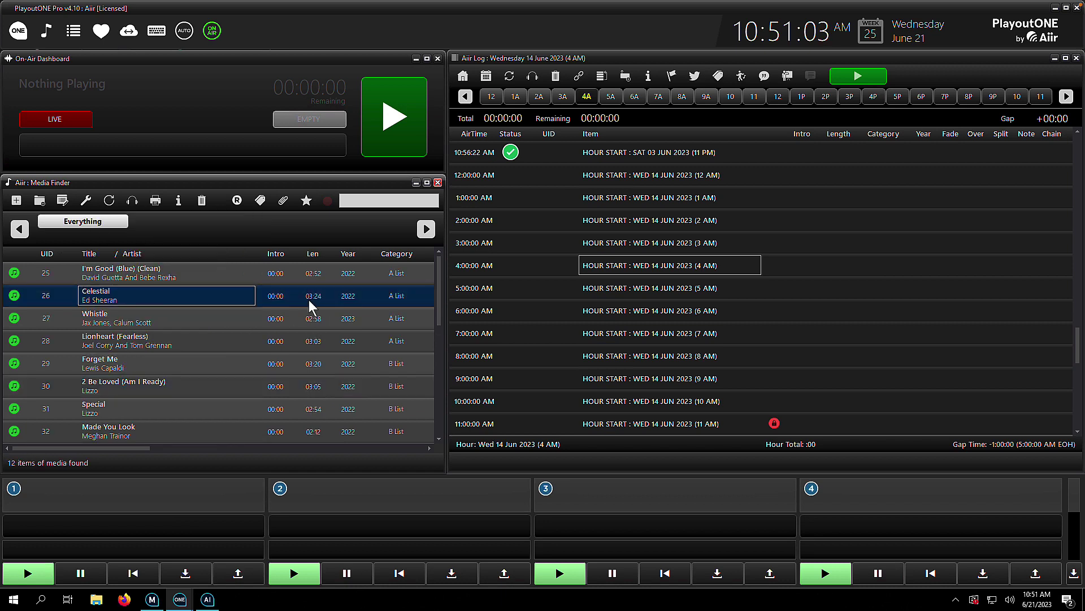
scroll(310, 307, "down", 2)
scroll(310, 302, "up", 2)
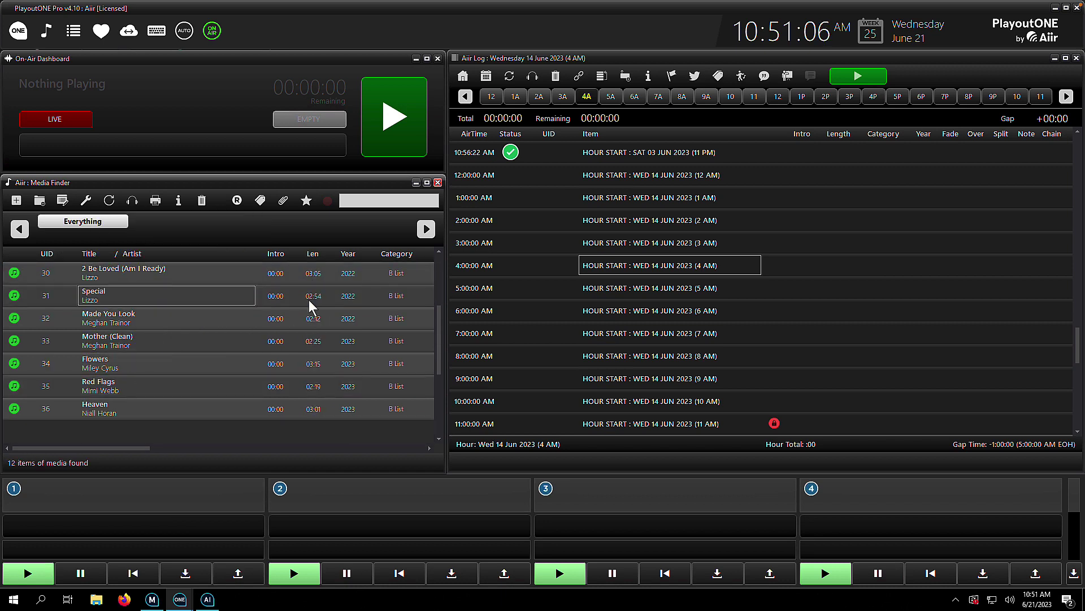
left_click(310, 301)
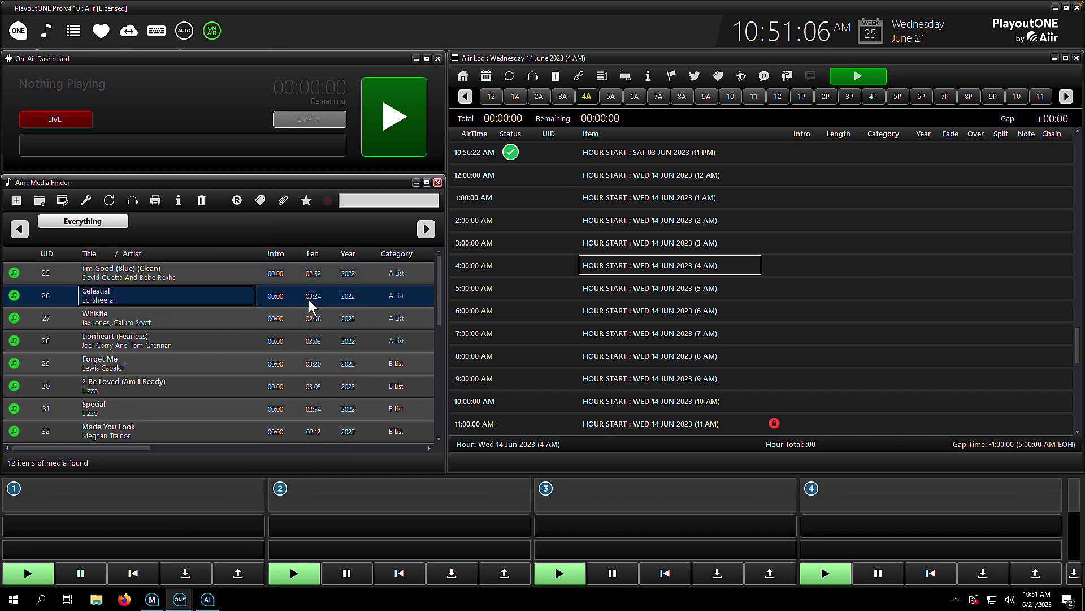
left_click(261, 202)
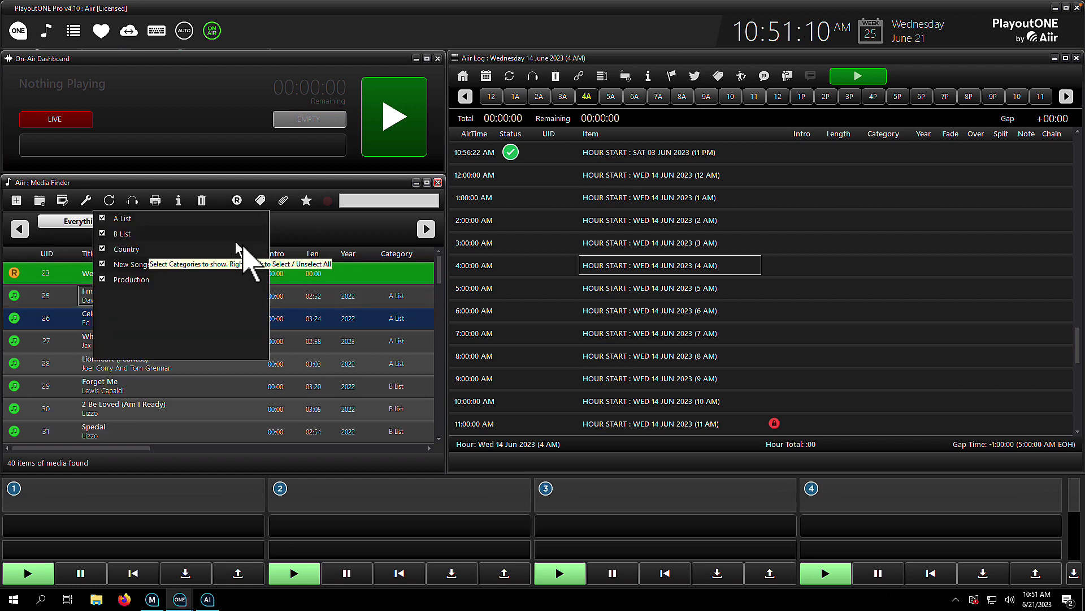
left_click(242, 276)
Step: Filter the Media Finder to commercials only and select Weather Sponsor 1 (Mornings)
left_click(284, 201)
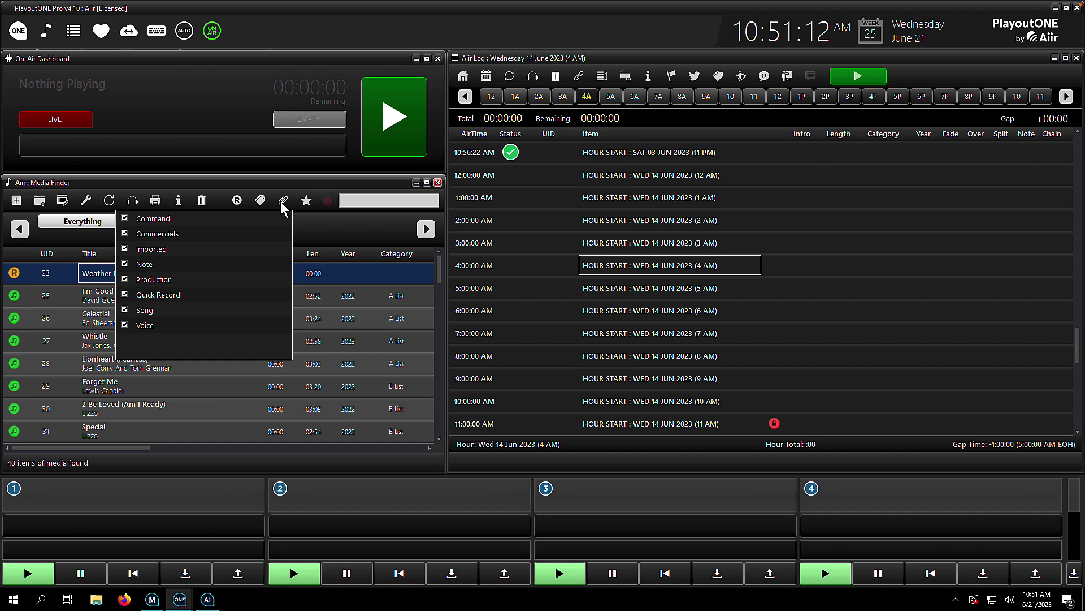
right_click(206, 256)
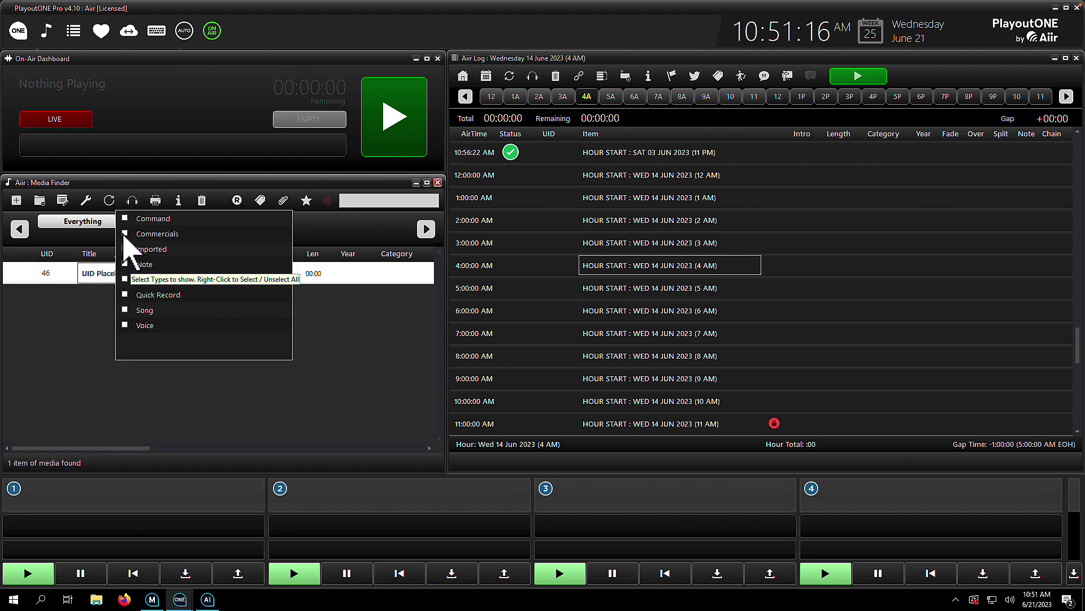
left_click(125, 233)
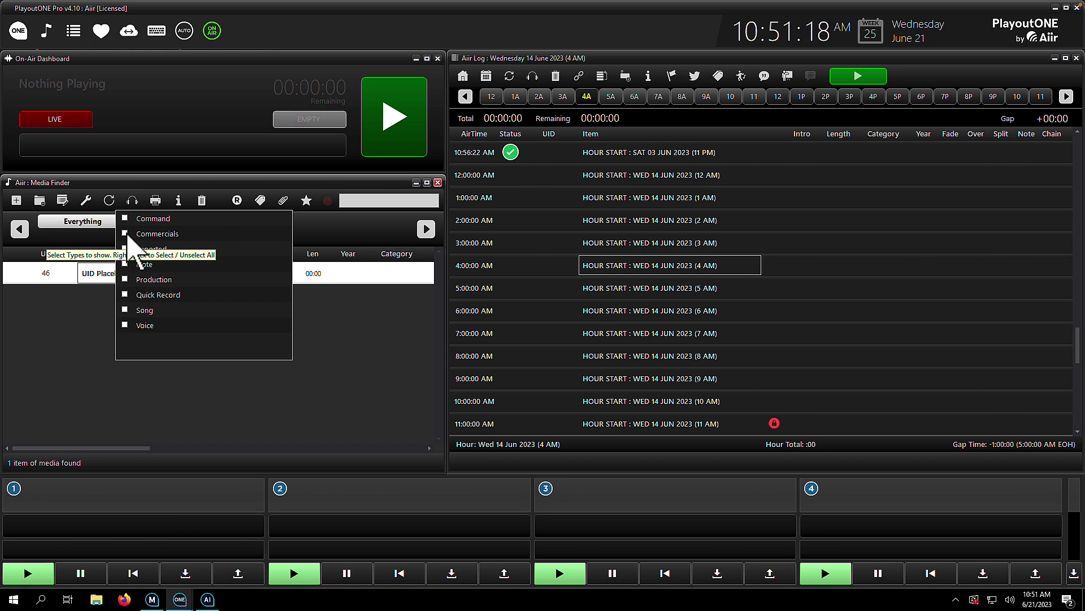
left_click(351, 293)
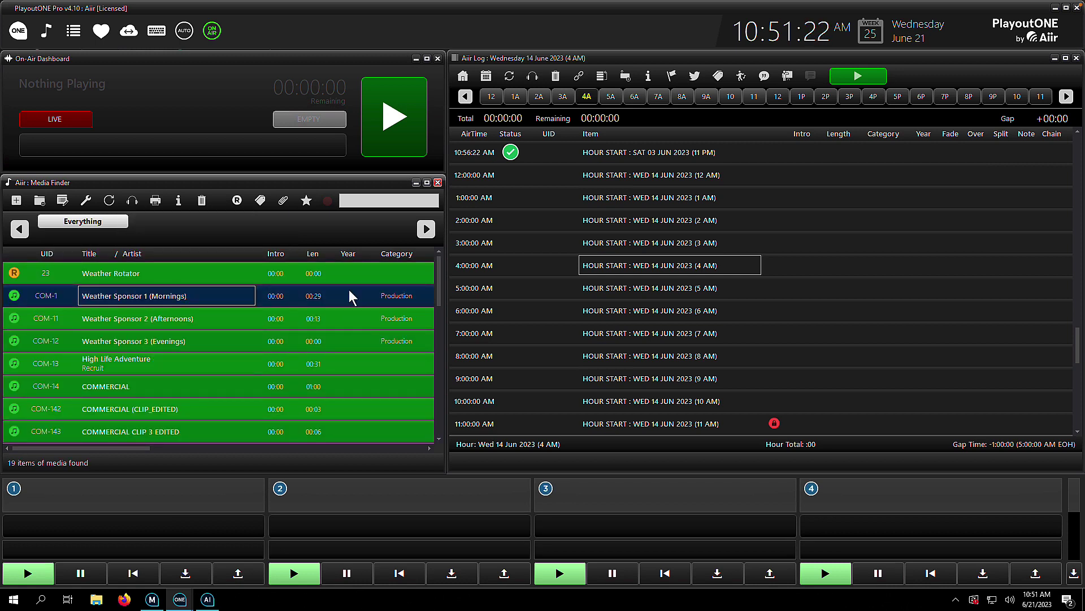
Step: Return to the top of the commercials list and untick the Commercials category
scroll(349, 291, "down", 3)
scroll(351, 294, "down", 7)
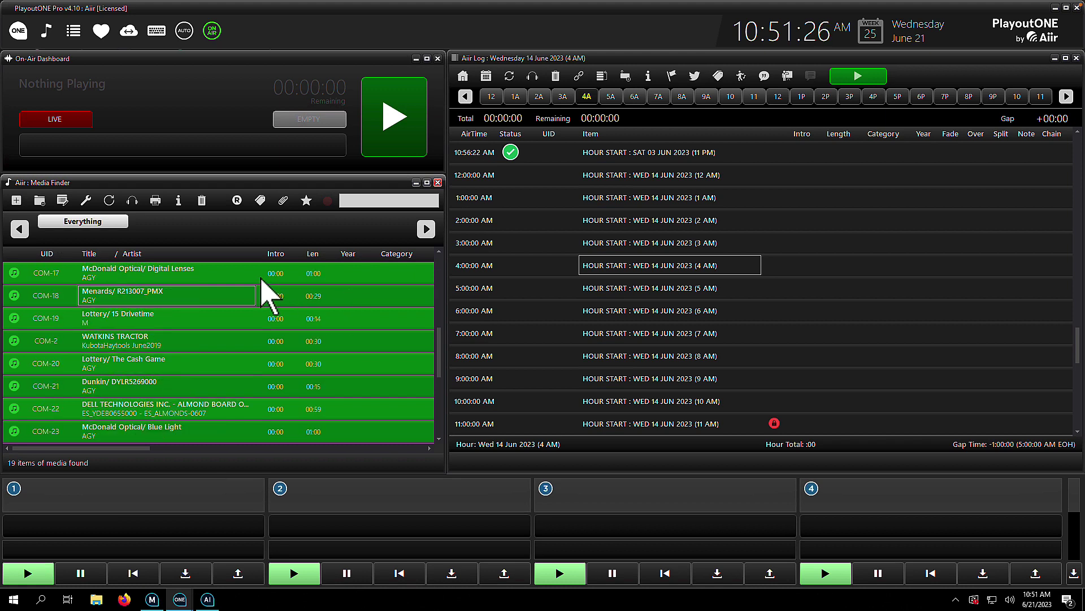
scroll(262, 288, "up", 10)
left_click(283, 202)
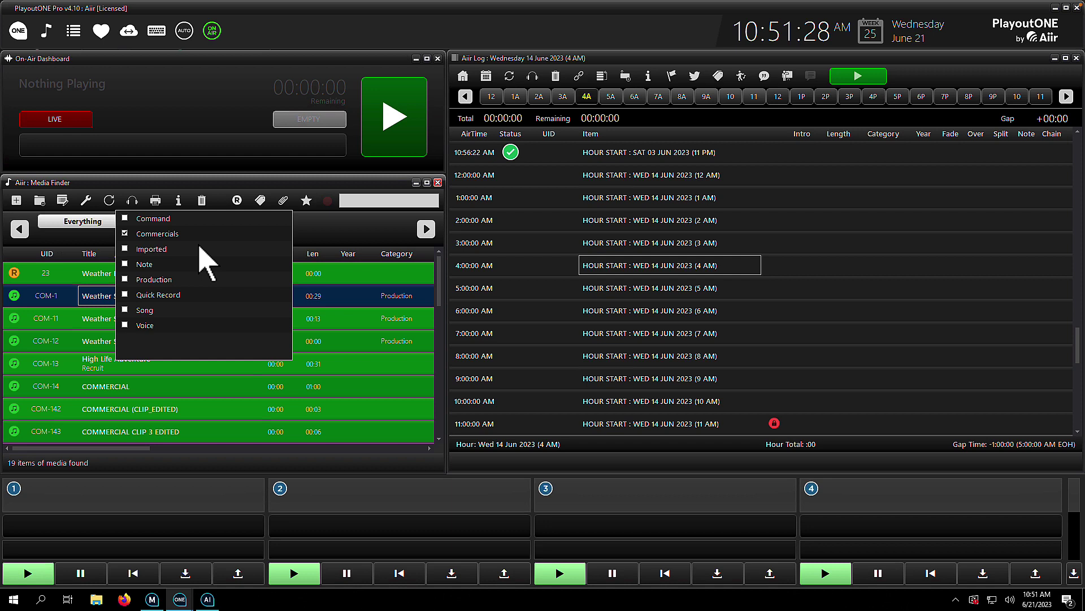
left_click(199, 245)
Step: Tick Song in the category checklist so the 40 songs are listed
left_click(352, 291)
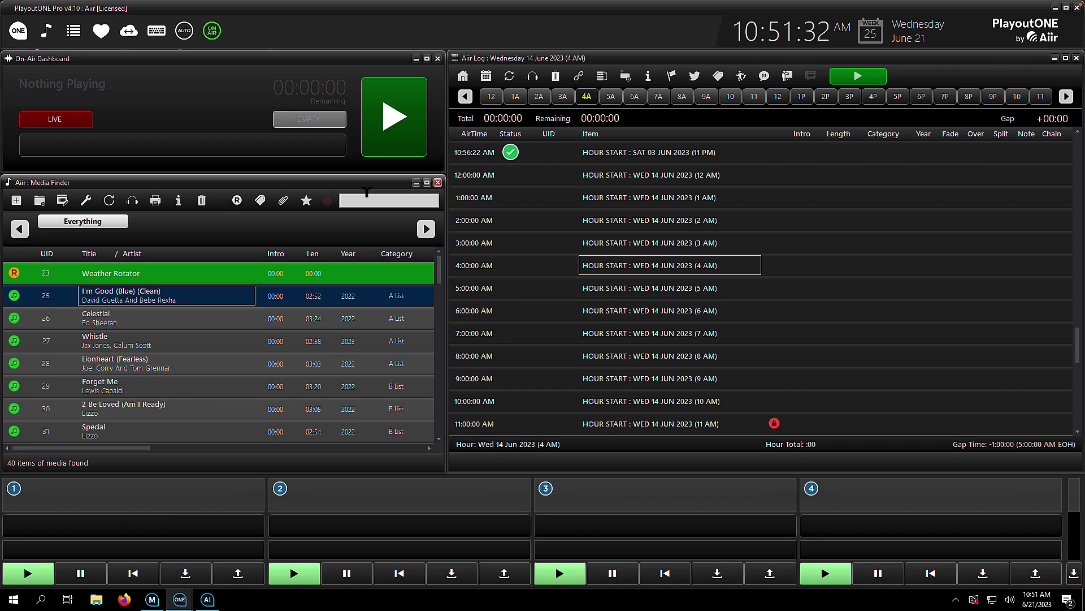
Step: Search Lizzo and save it as a bookmark with lime-green row and cyan text
type("Lizzo")
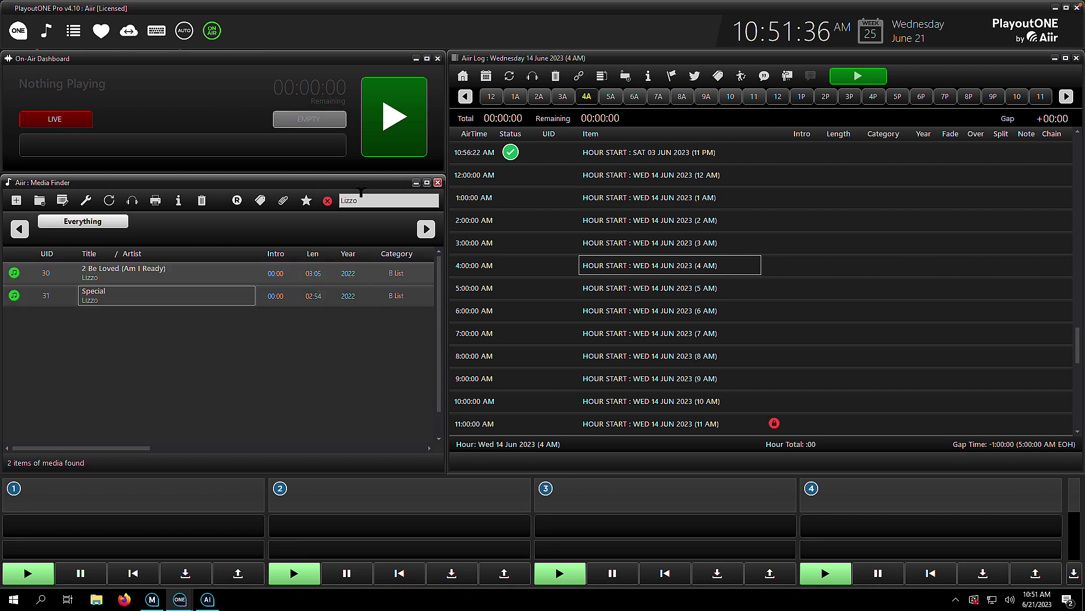
left_click(310, 202)
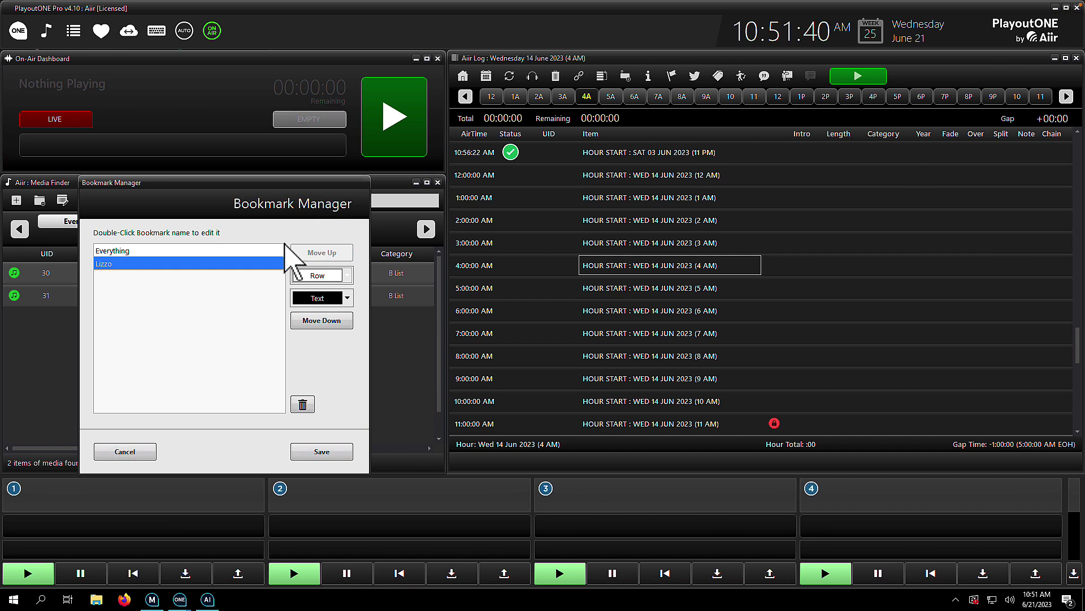
left_click(317, 276)
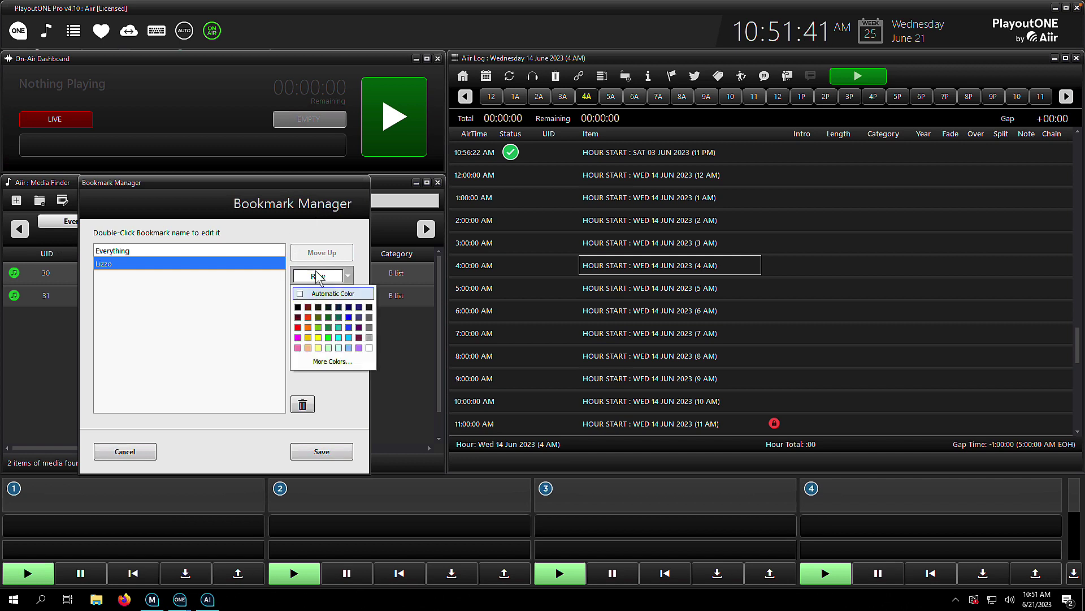
left_click(319, 327)
left_click(344, 297)
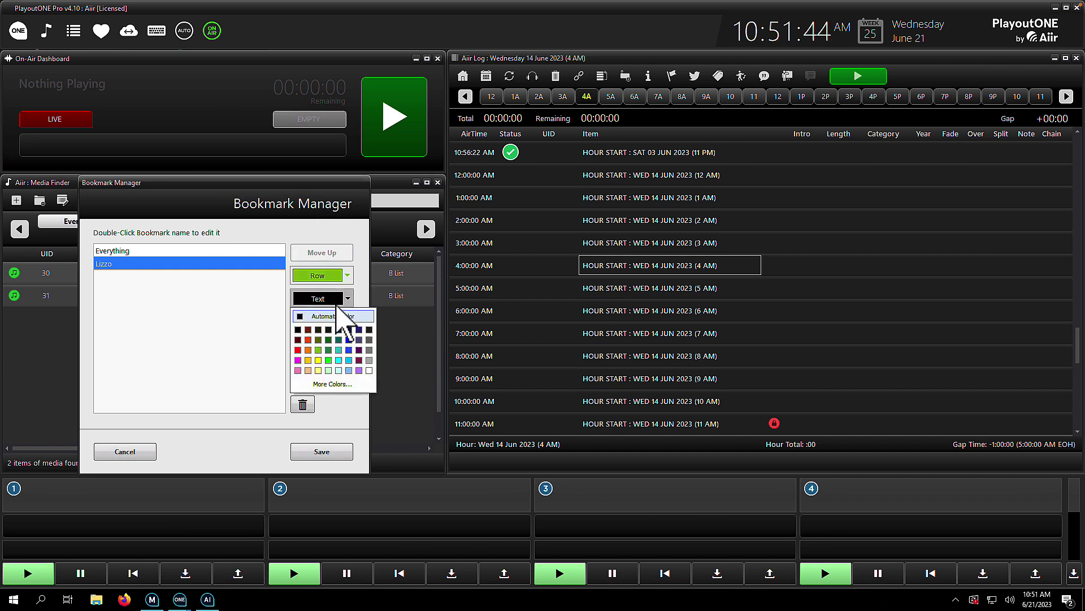
left_click(338, 360)
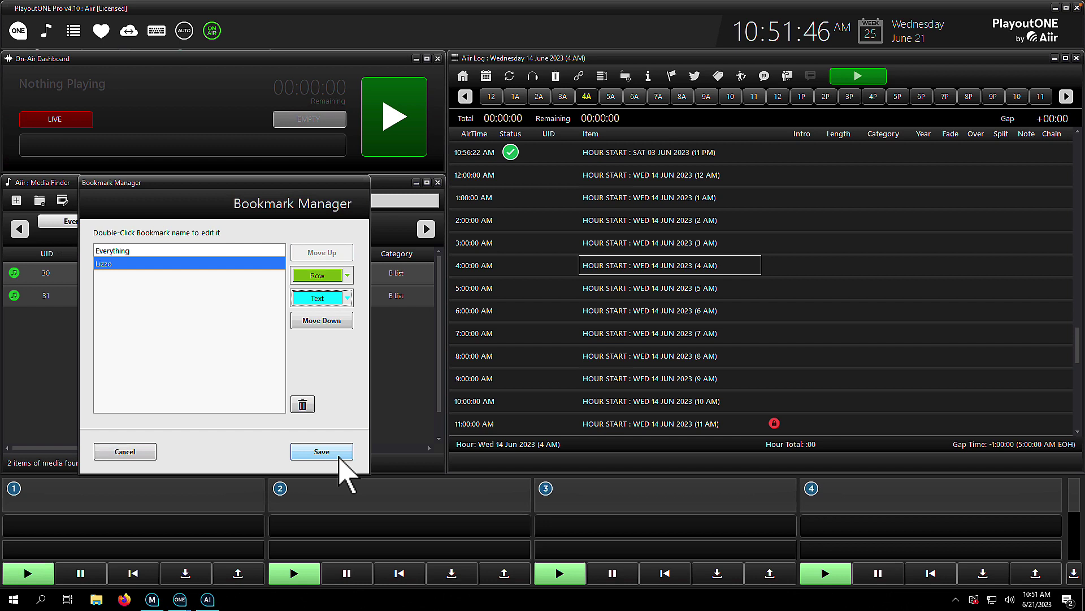
left_click(339, 457)
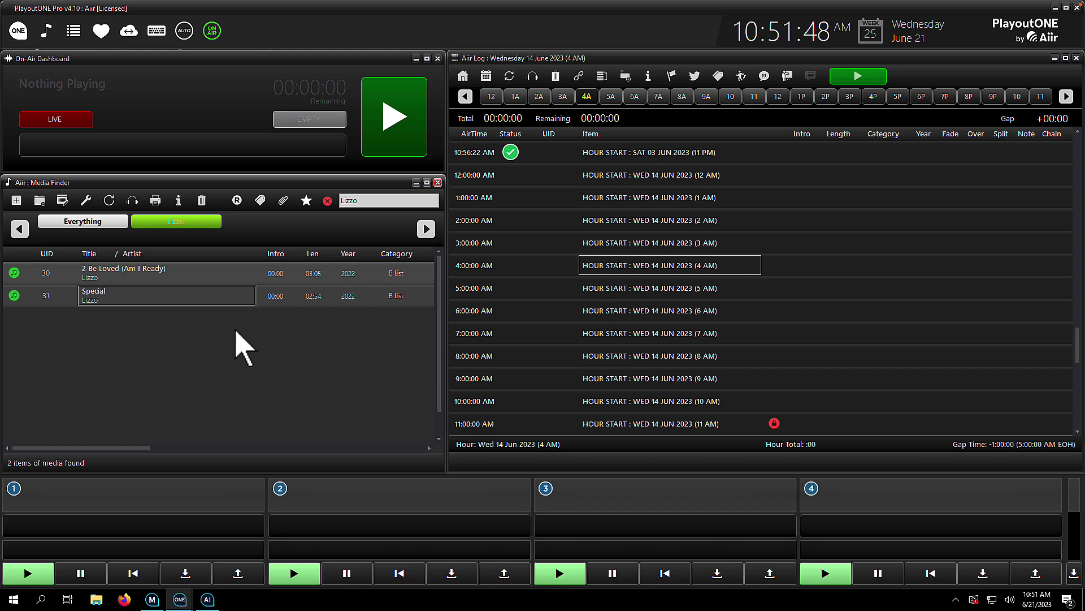
Step: Switch from Everything to the green Lizzo bookmark, then back to Everything
left_click(110, 226)
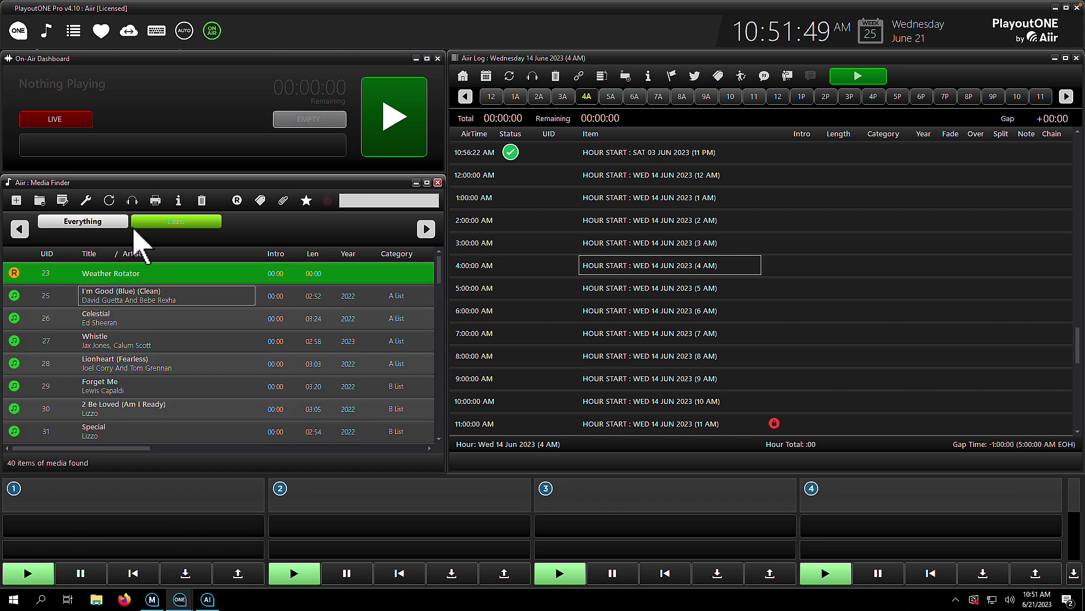
left_click(151, 225)
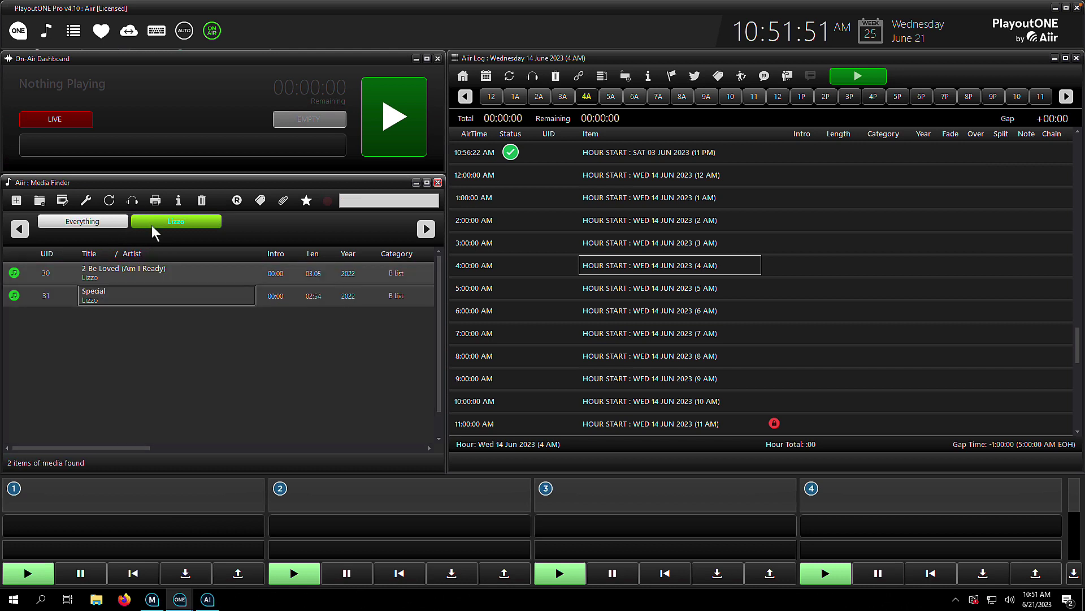
left_click(100, 224)
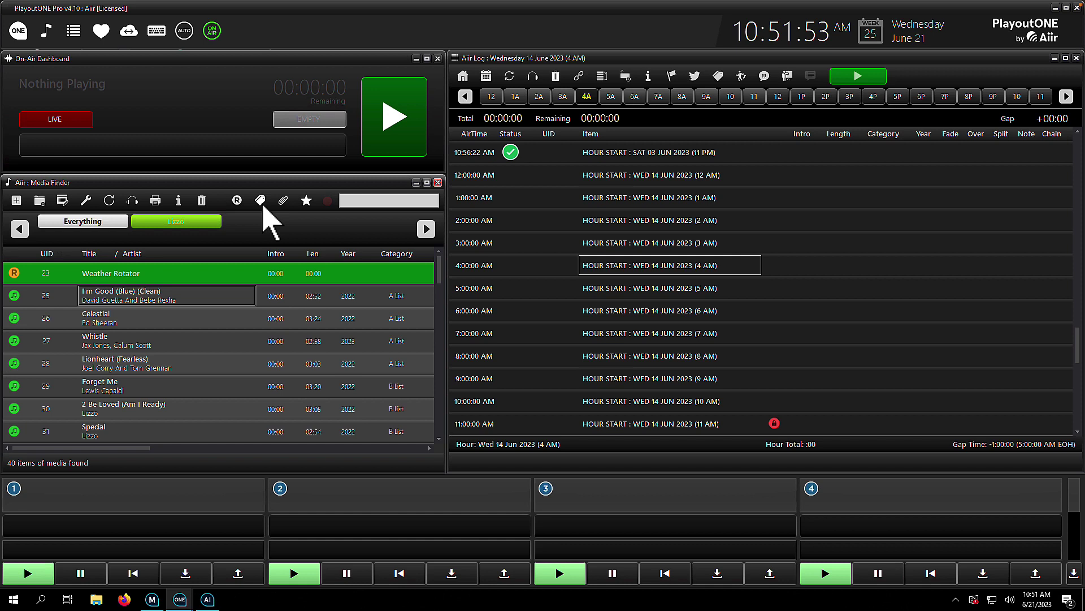
Step: Filter the category list to Country only, showing the 8 country songs
left_click(260, 200)
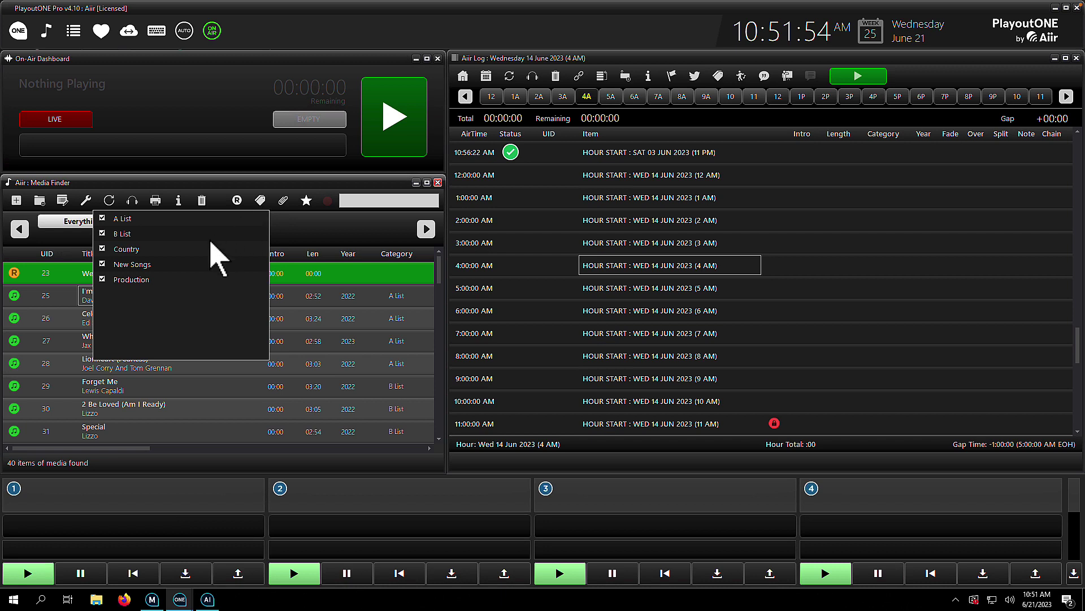
left_click(103, 233)
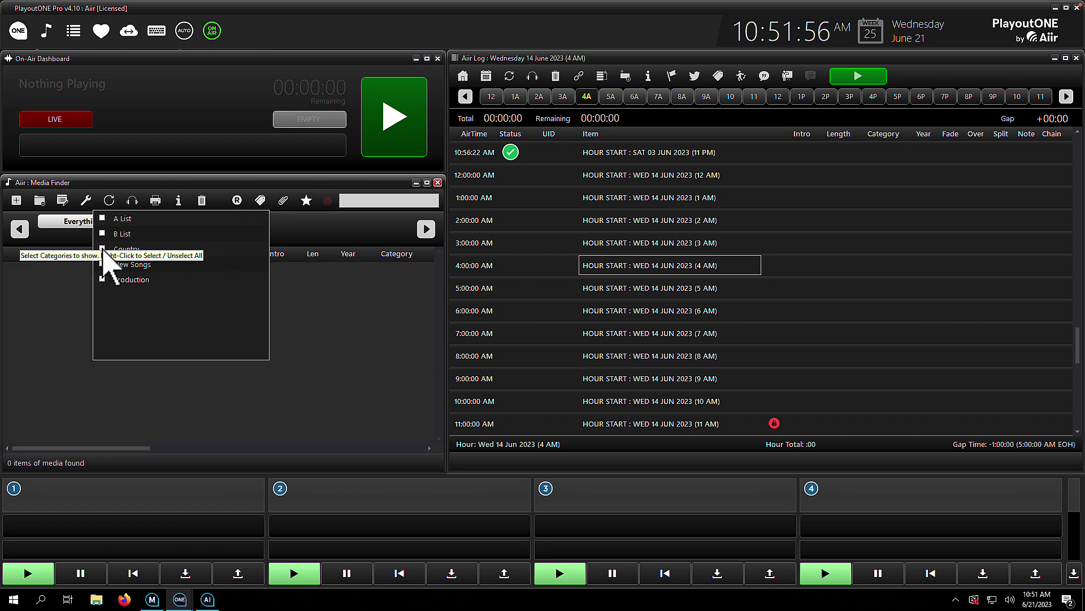
left_click(102, 249)
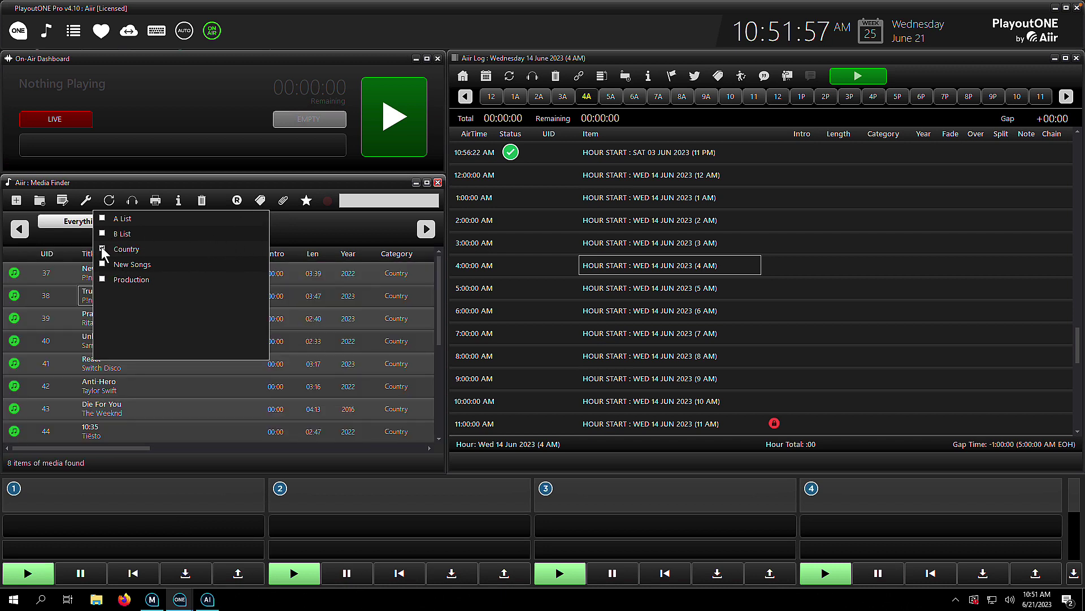
left_click(311, 296)
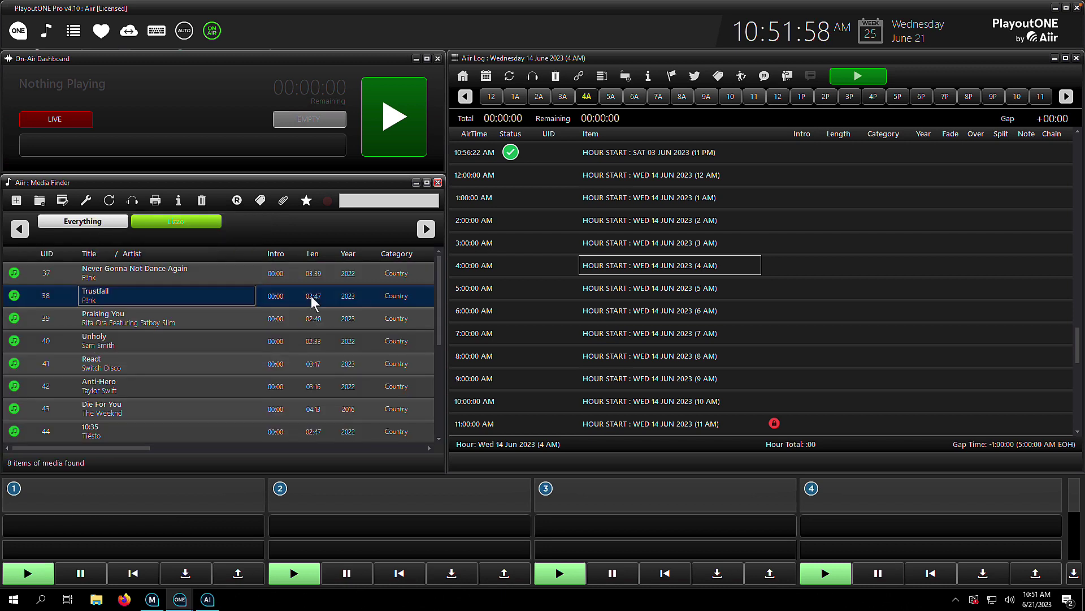
Step: Bookmark the filter as 'Country Songs' with a bright-green row and red text
left_click(306, 200)
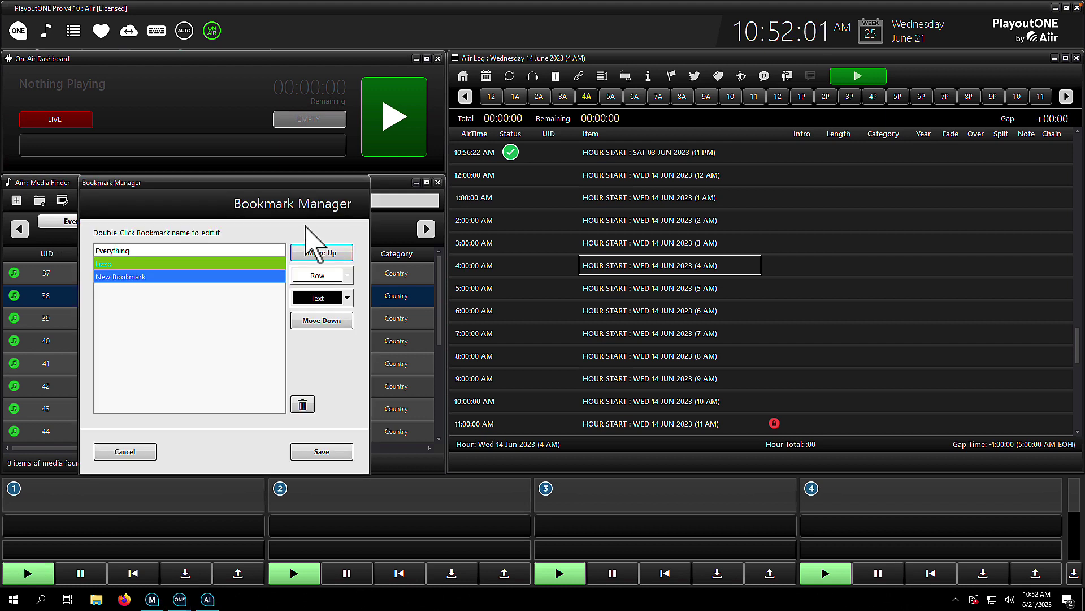
double_click(136, 276)
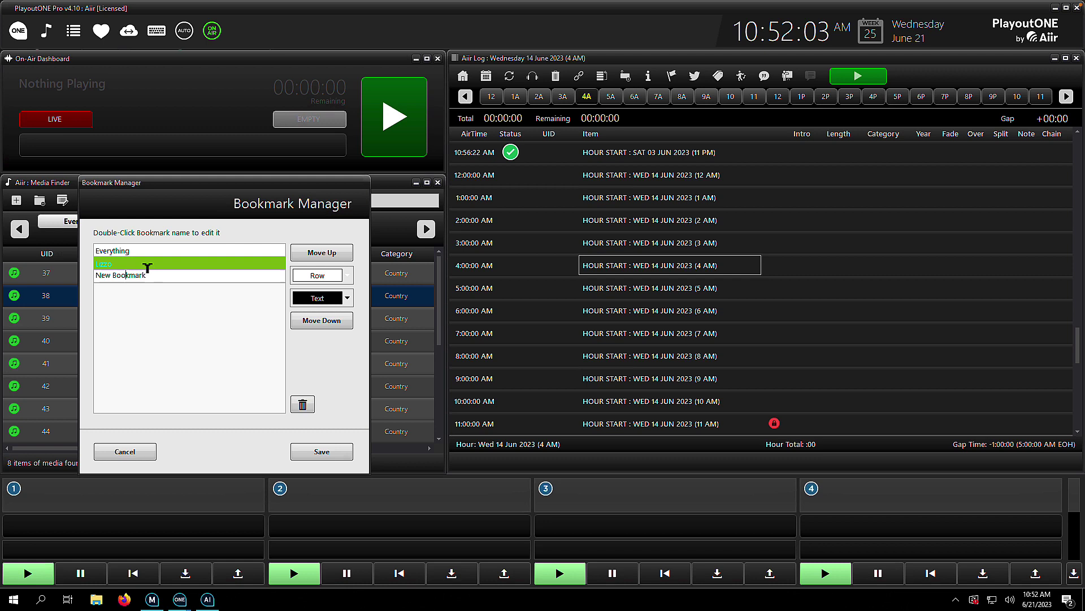
type("Country Songs")
key("Return")
left_click(319, 277)
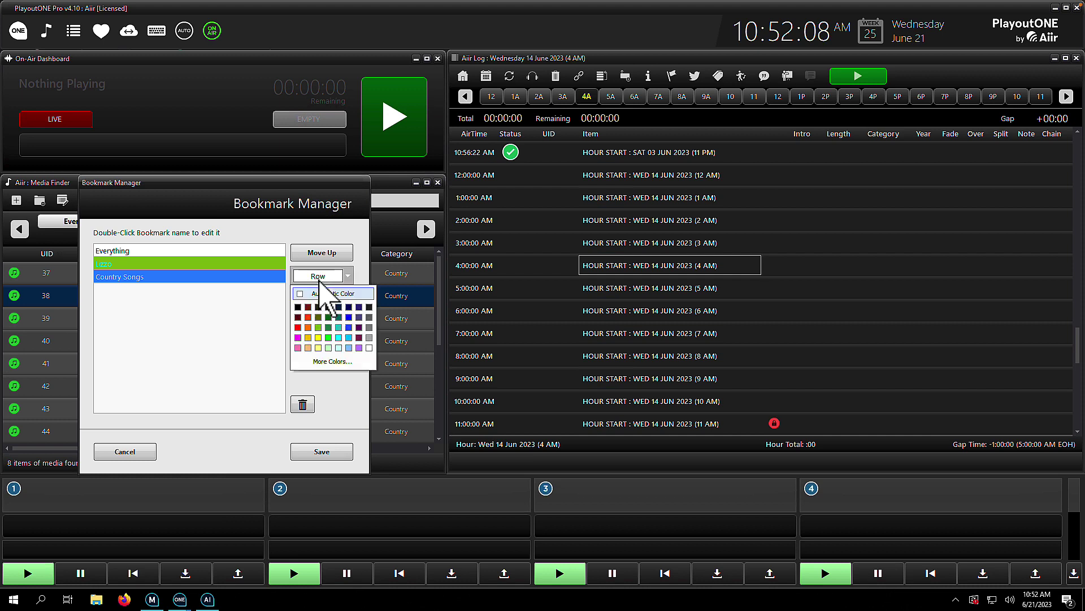
left_click(328, 338)
left_click(324, 305)
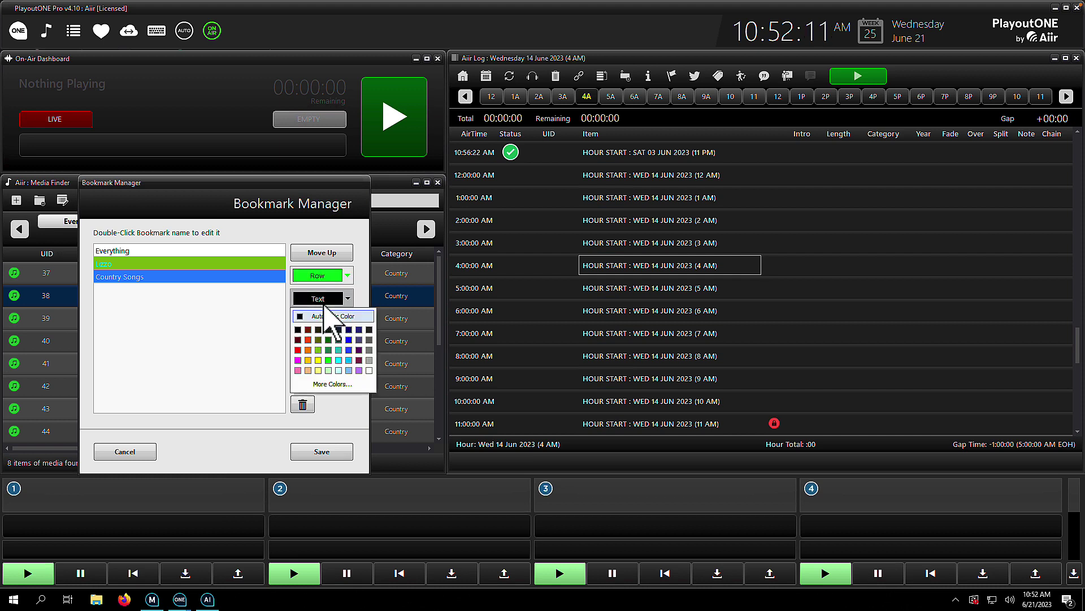
left_click(301, 351)
left_click(320, 454)
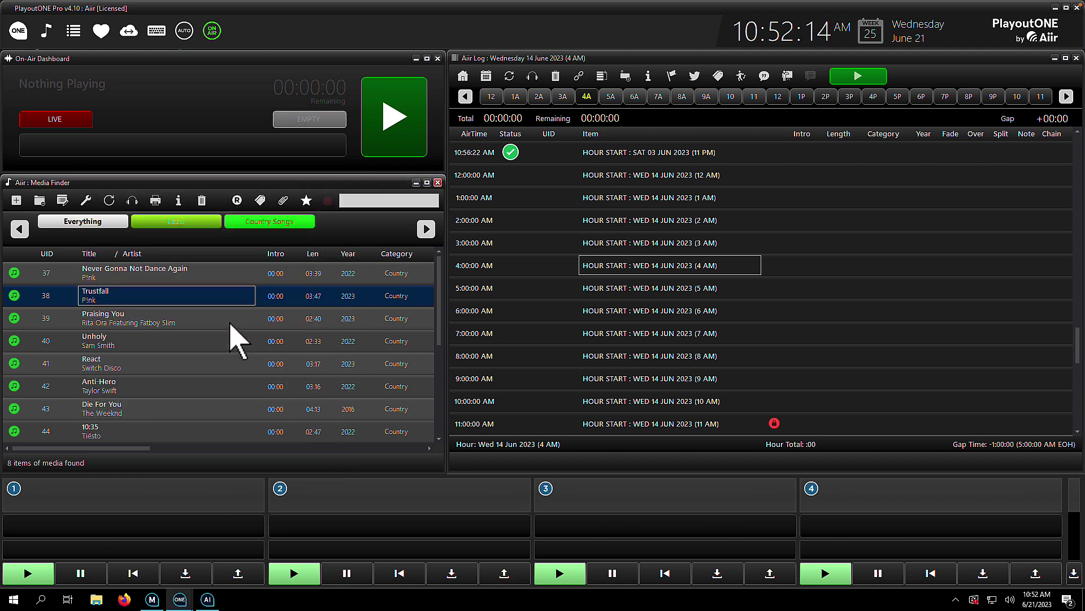
Step: Apply the Lizzo bookmark, then the Country Songs bookmark listing 8 country tracks
left_click(104, 225)
left_click(167, 223)
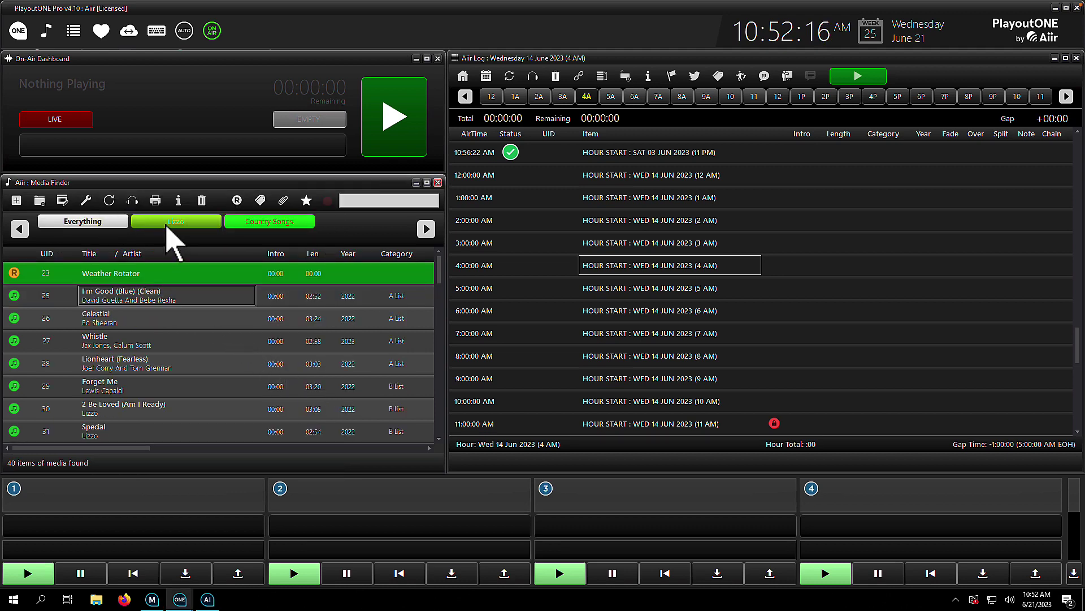
left_click(255, 223)
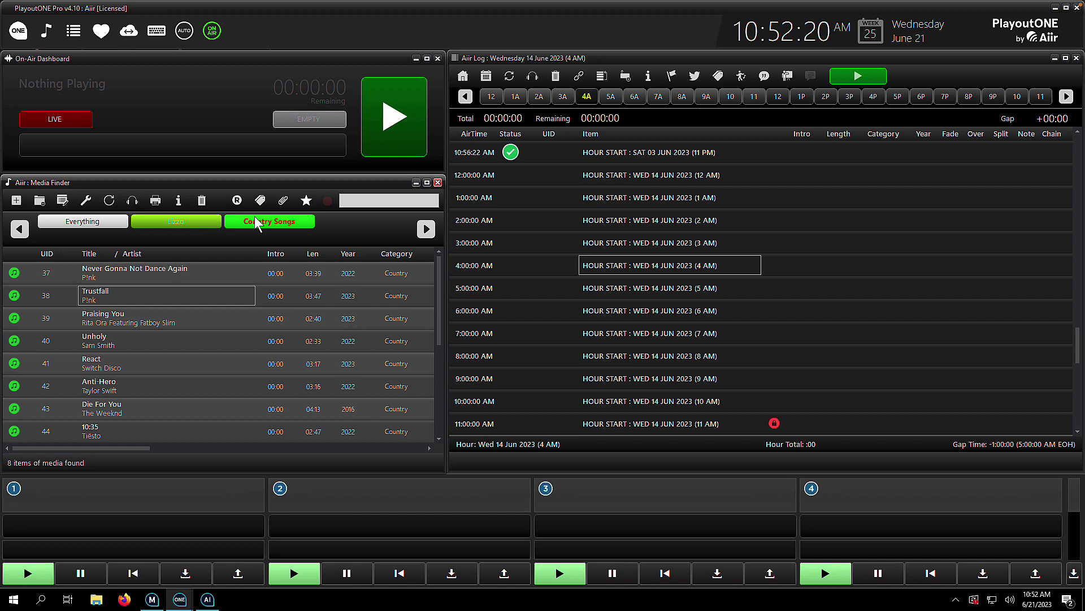
Step: Show Everything, select Mother (Clean), and open its Audio History grid
left_click(112, 222)
left_click(141, 413)
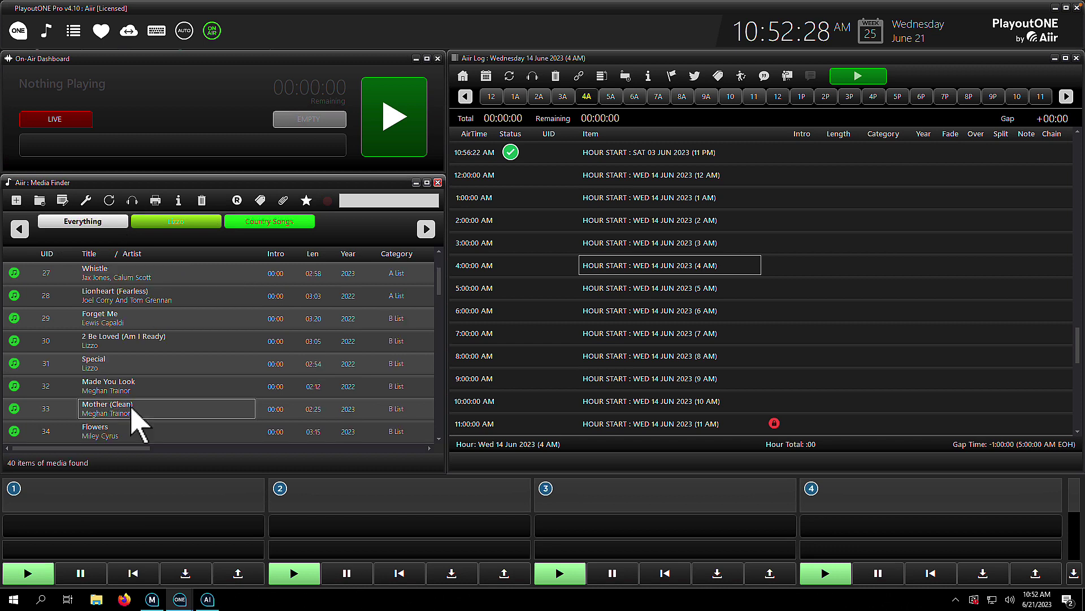
left_click(179, 200)
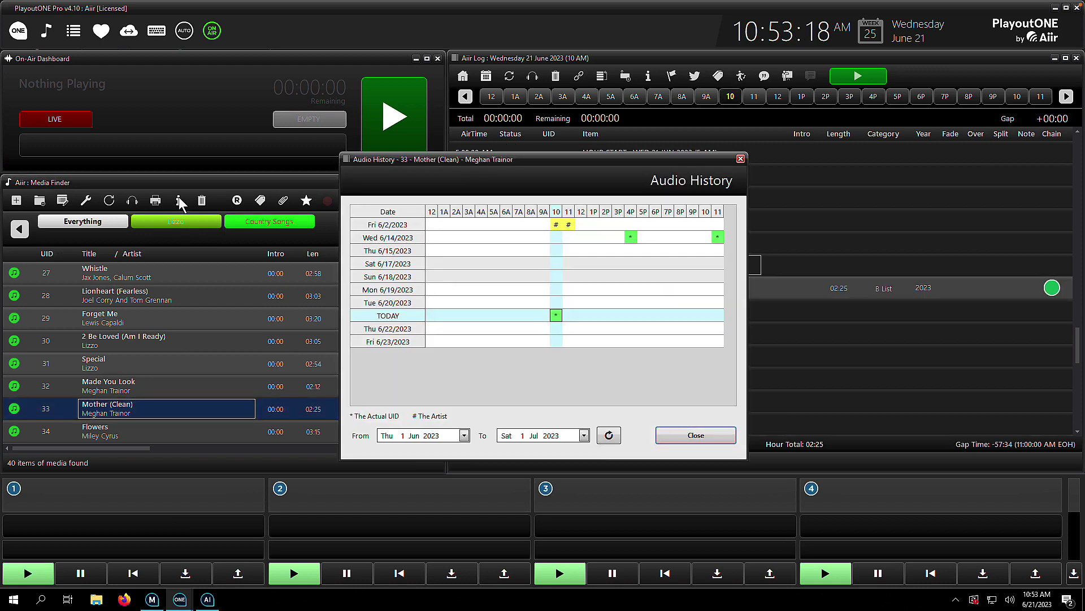